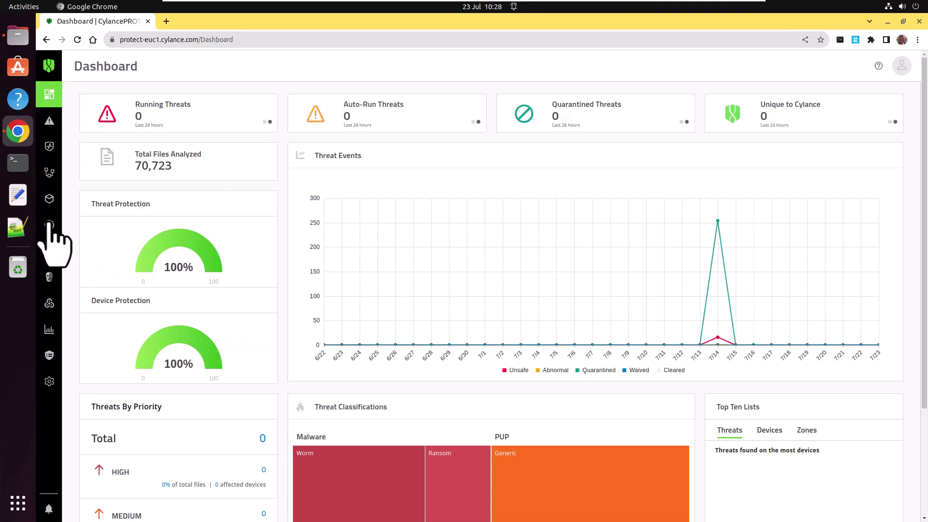
Step: Go to CylanceOPTICS Configurations and show the detection Rules list
mouse_move(50, 224)
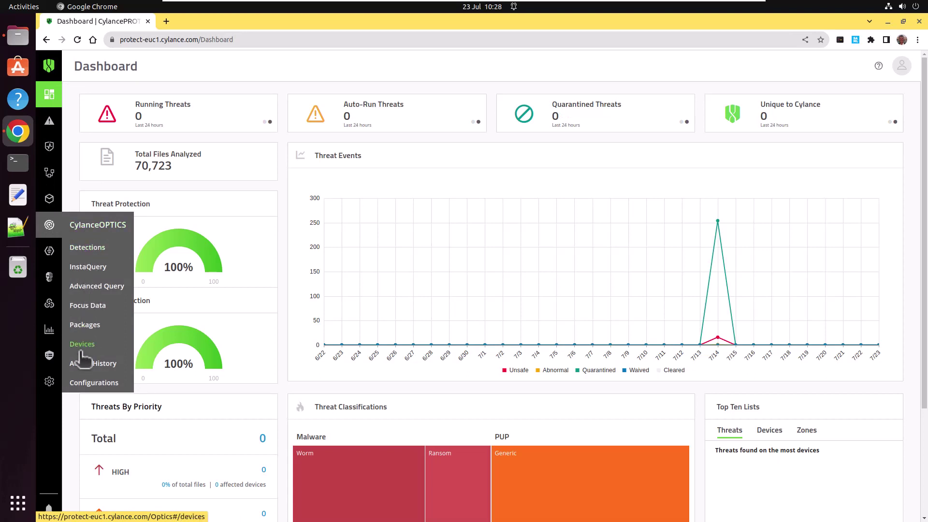
click(83, 384)
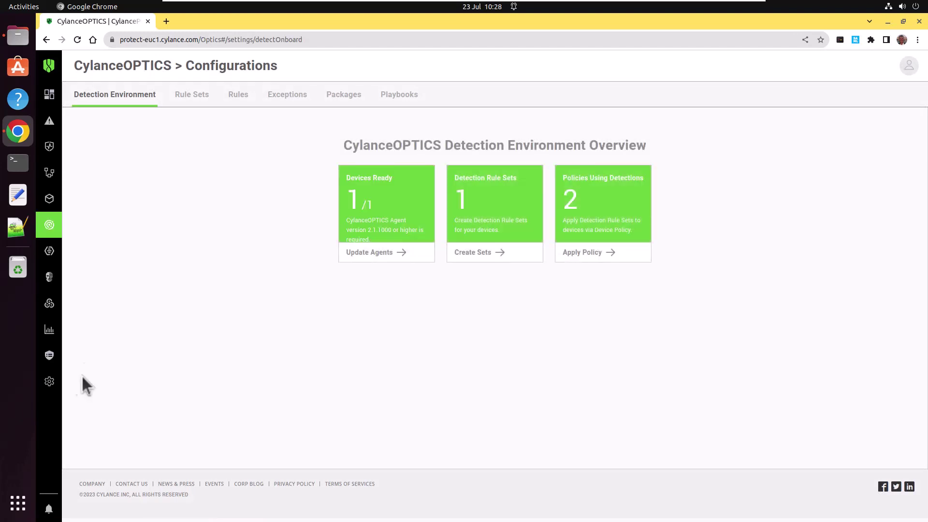
click(239, 95)
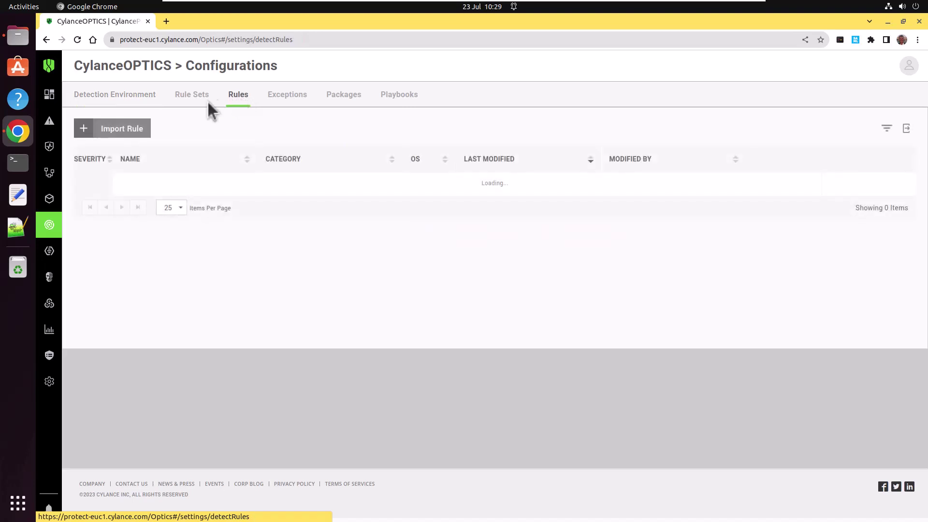
Step: Load Suspicious_process_execution_from_Microsoft_Office_products_v2.json from the Optics Rules folder into Import Rule
click(127, 129)
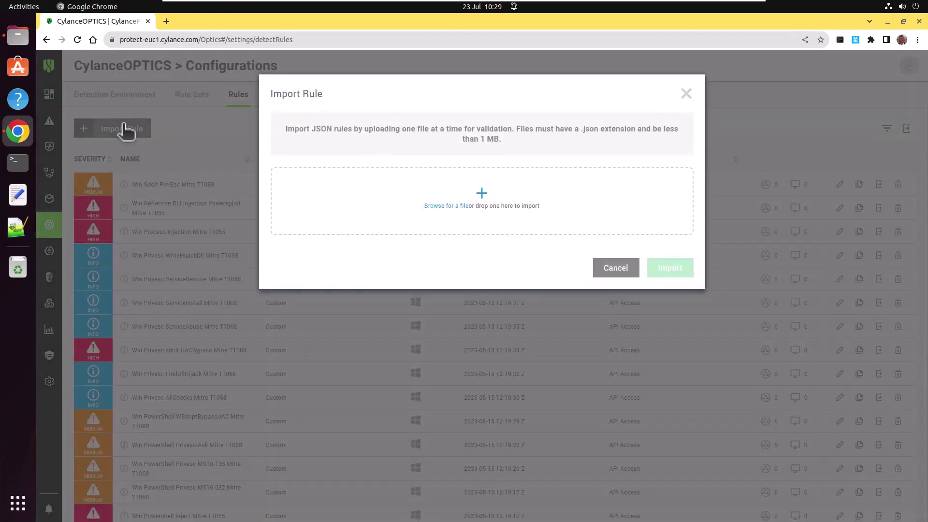
click(20, 39)
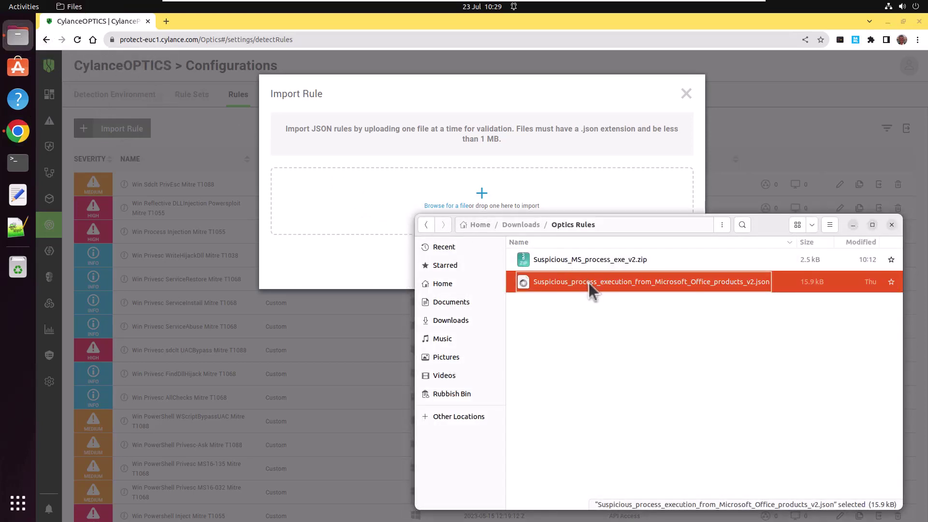
drag(589, 283, 379, 207)
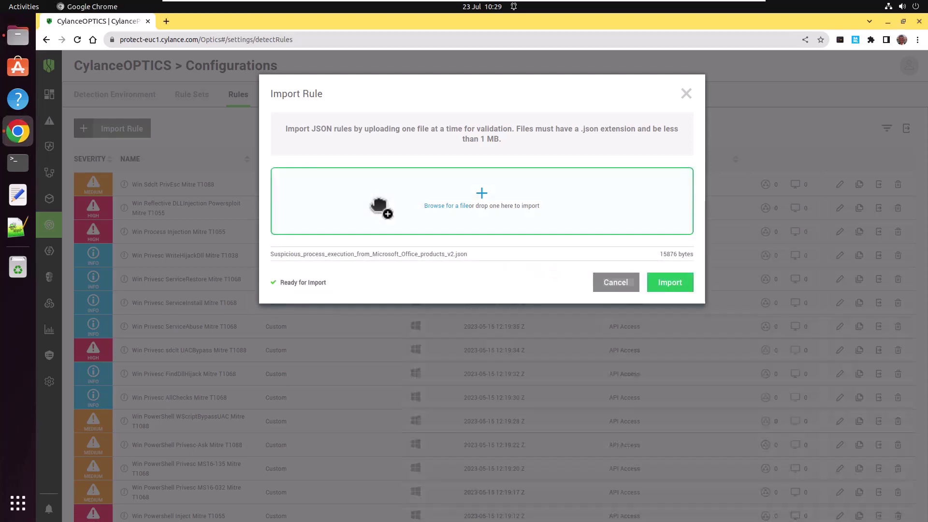
Step: Import the JSON and validate it as the High-severity Windows Office rule
click(669, 283)
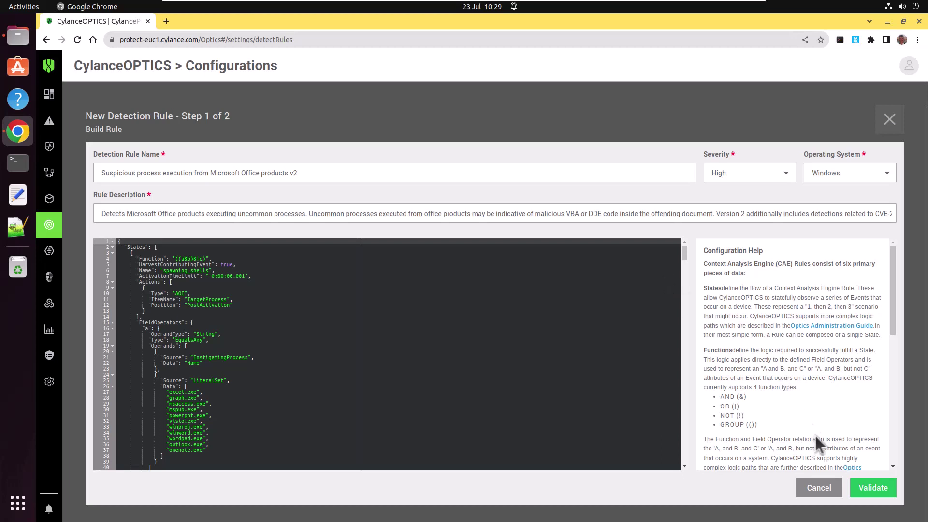
click(877, 493)
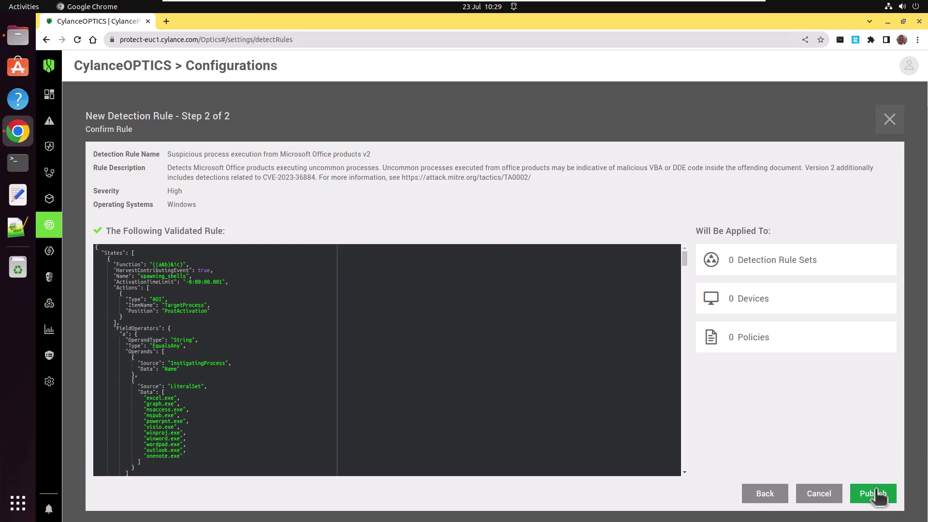
Step: Publish the validated 'Suspicious process execution from Microsoft Office products v2' rule
click(874, 494)
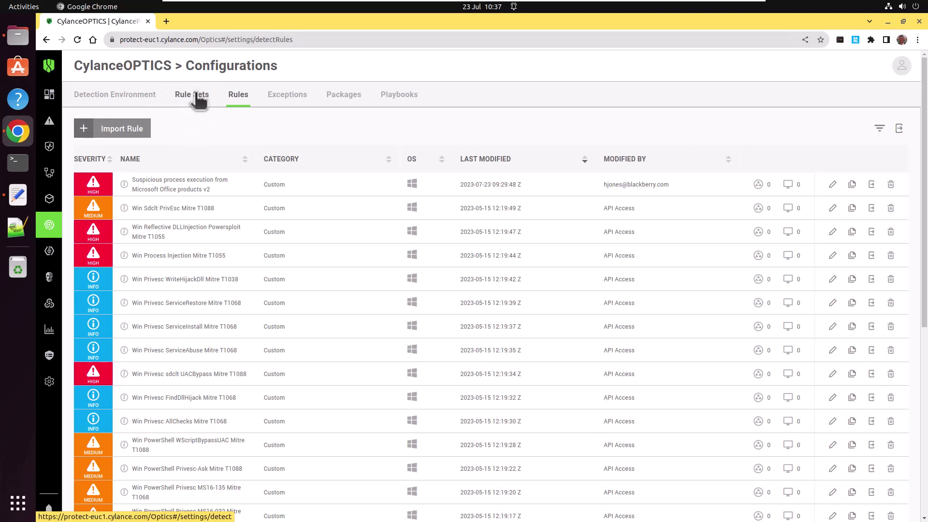
Step: Create a new detection rule set, expand CUSTOM and paste in its description
click(196, 96)
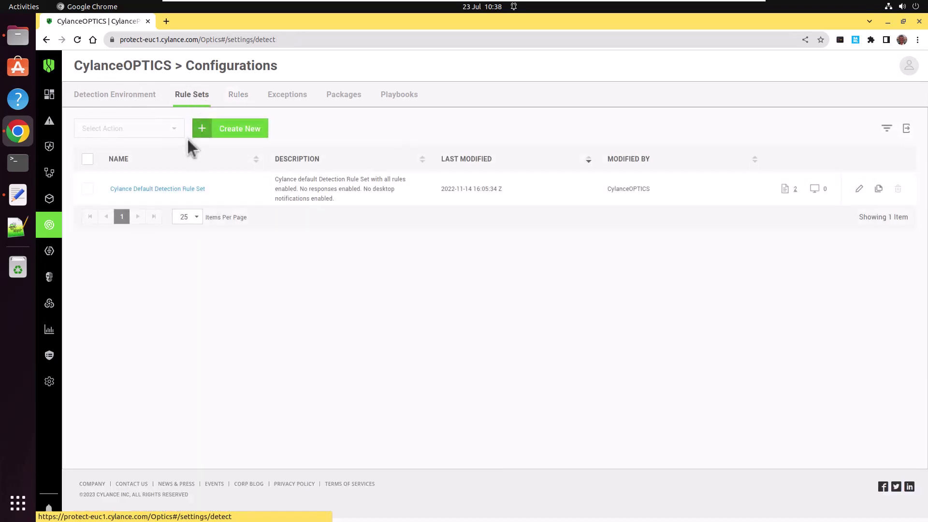
click(231, 131)
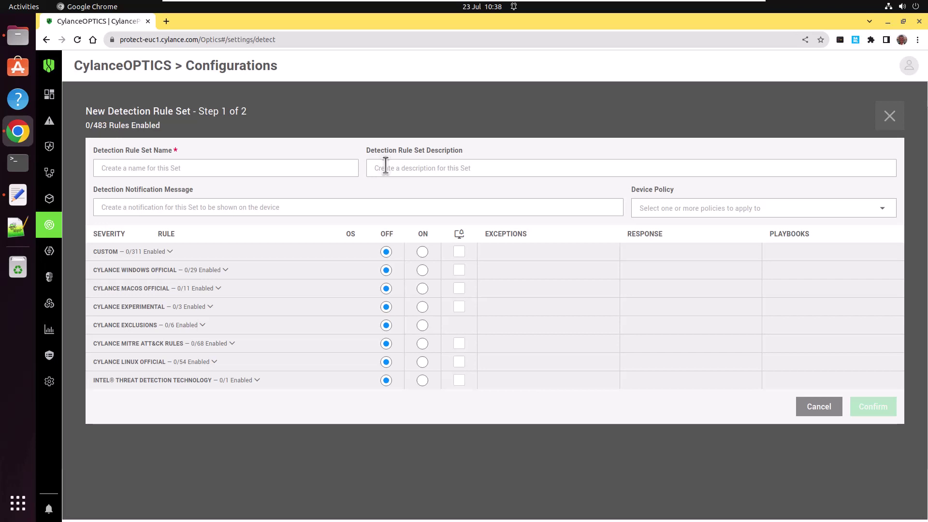
click(170, 251)
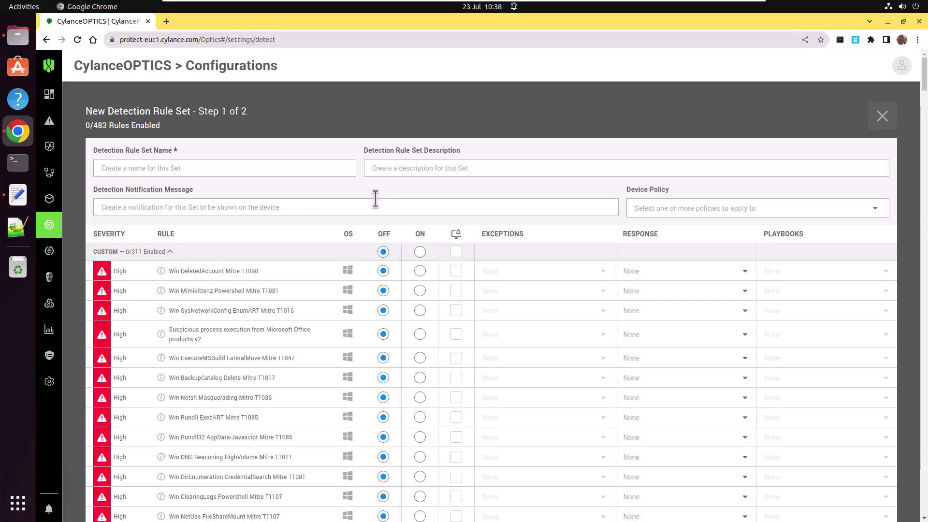
click(420, 168)
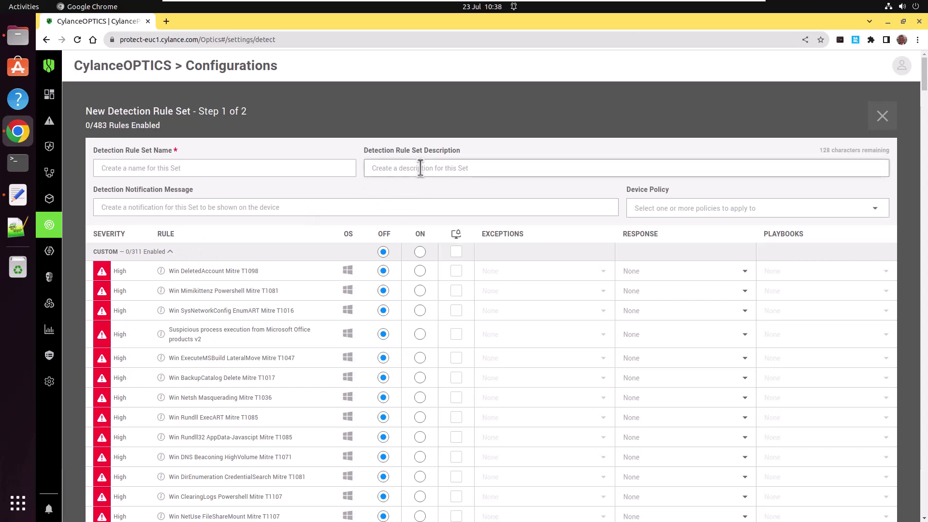
text(Detects Microsoft Office products executing uncommon processes, see https://attack.mitre.org/tactics/TA0002/)
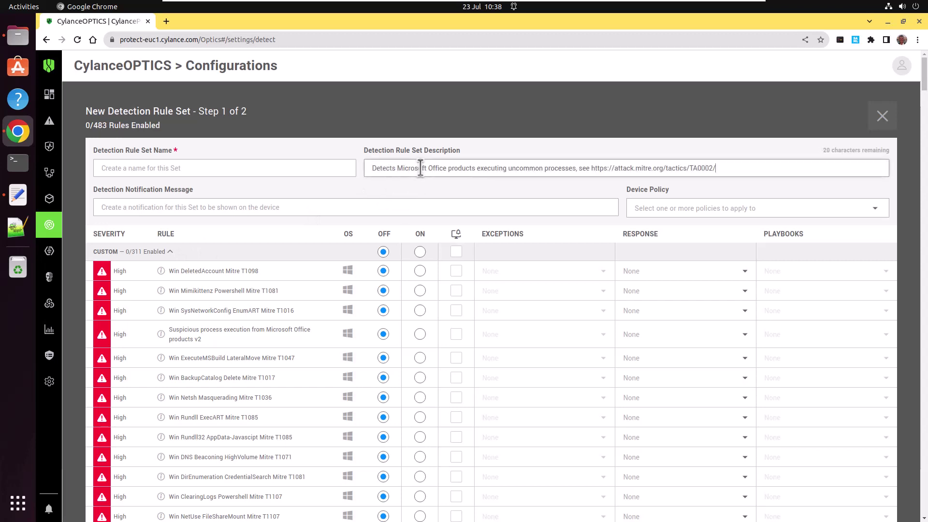
Step: Use the Office rule's name as the set name and the edited notification message
click(211, 340)
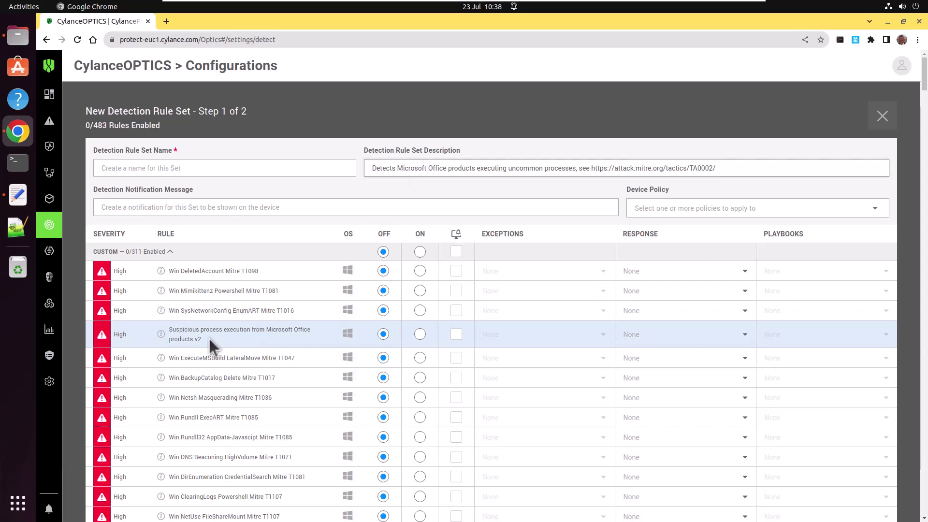
drag(209, 338, 169, 329)
key(ctrl+c)
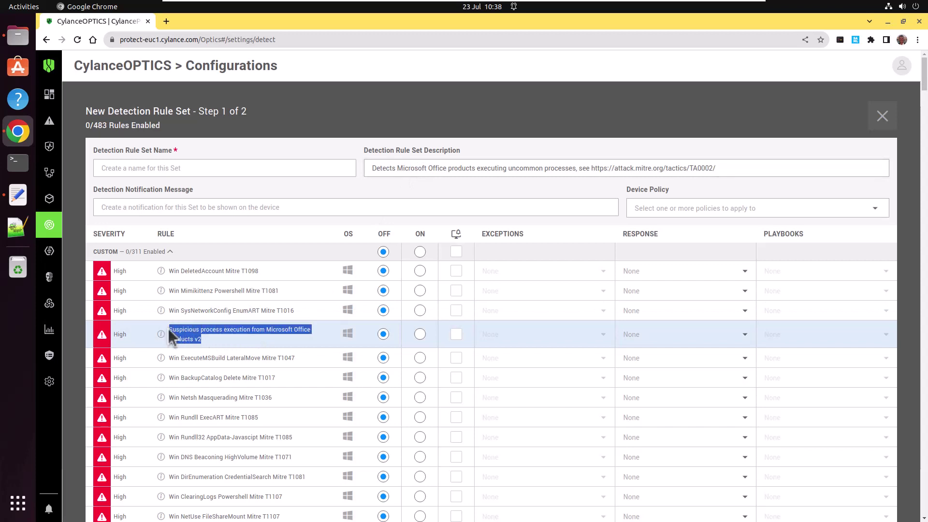
click(186, 169)
key(ctrl+v)
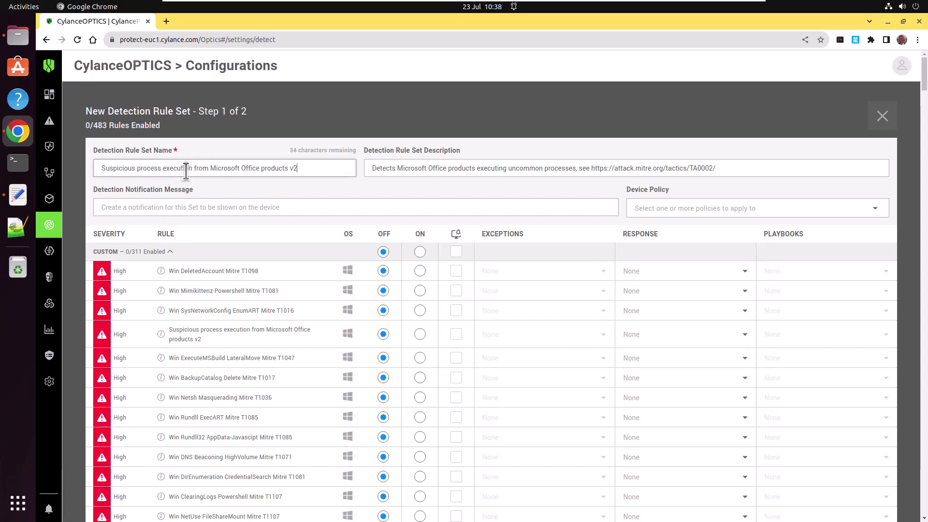
click(166, 203)
key(ctrl+v)
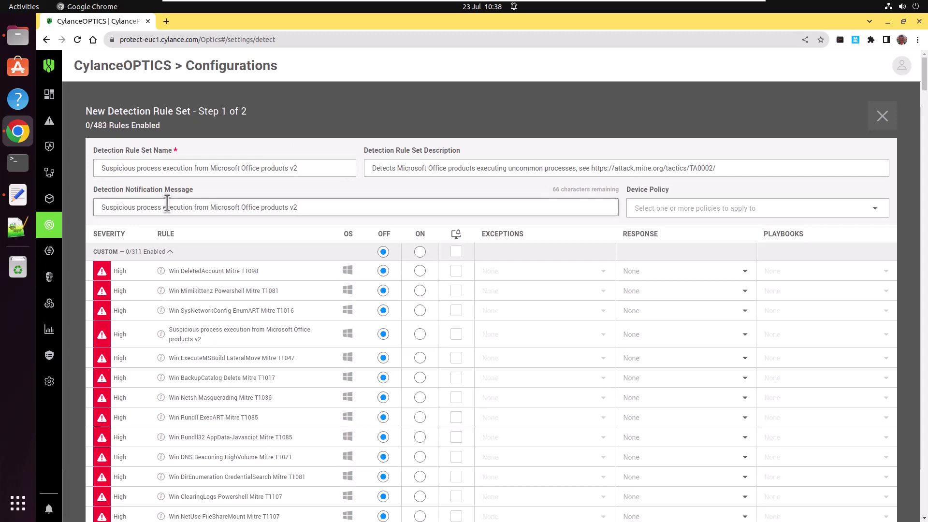
key(BackSpace)
text(t.)
text(a)
Step: Assign the set to Windows 11 Victim and enable the Office rule with Terminate Process Trees
click(697, 207)
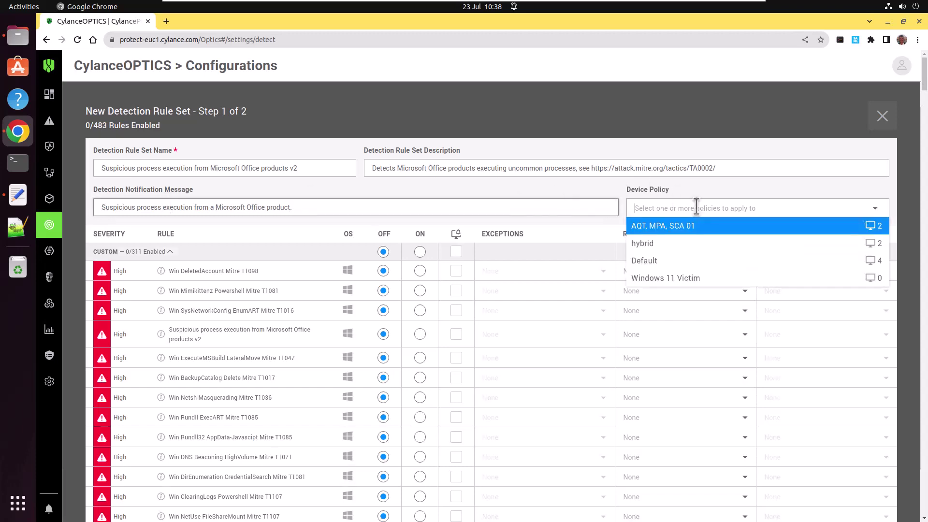
click(690, 281)
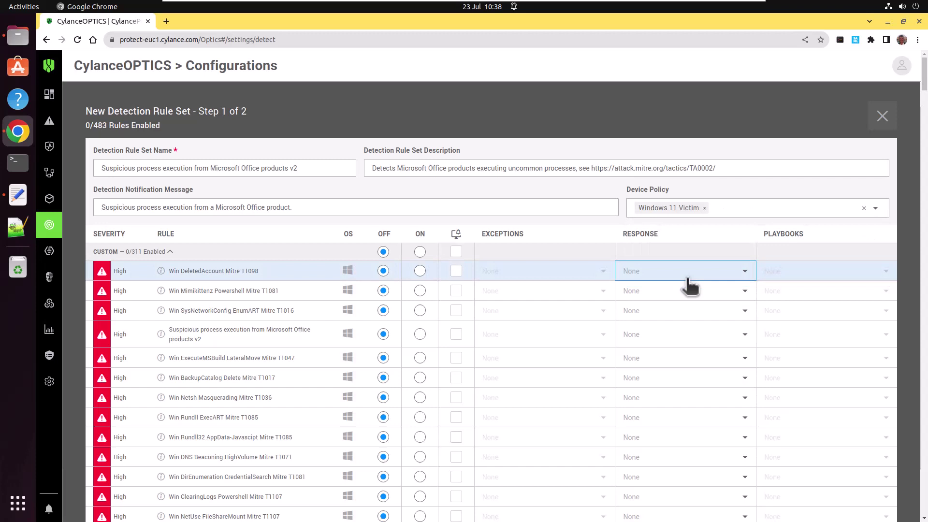
click(420, 334)
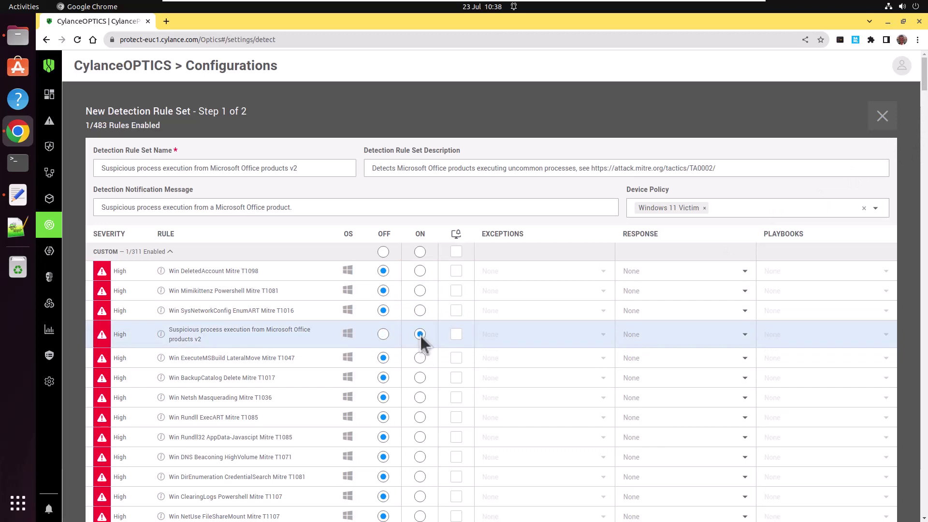
click(643, 336)
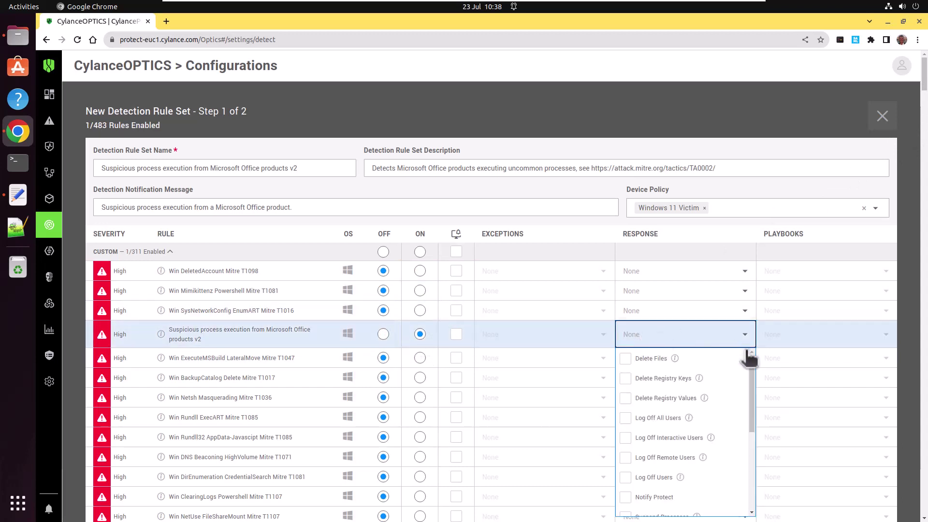
drag(753, 364, 755, 435)
click(666, 424)
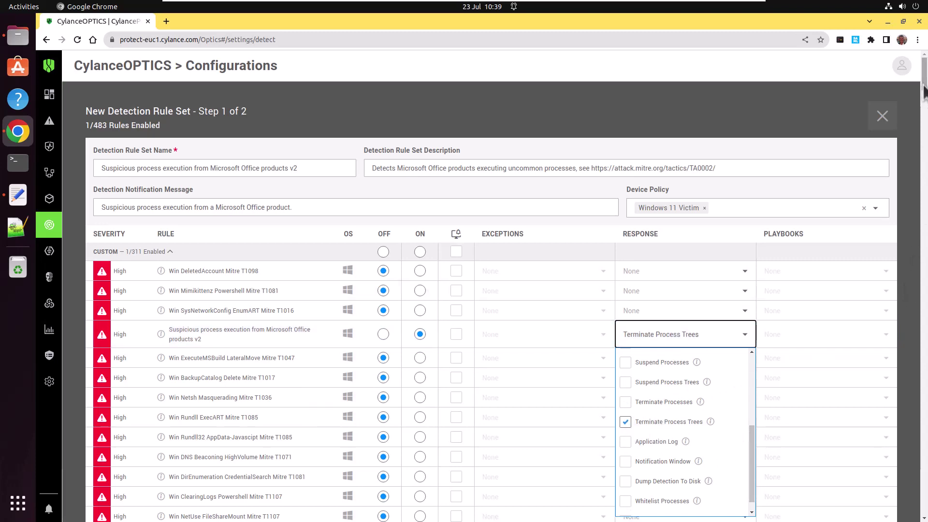
drag(923, 87, 923, 498)
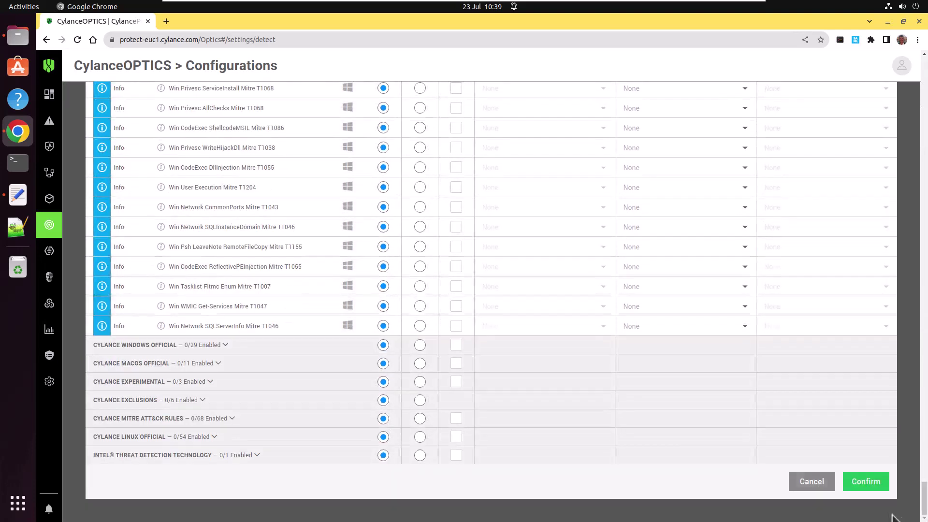
Step: Confirm the rule set summary and save the new detection rule set
click(867, 481)
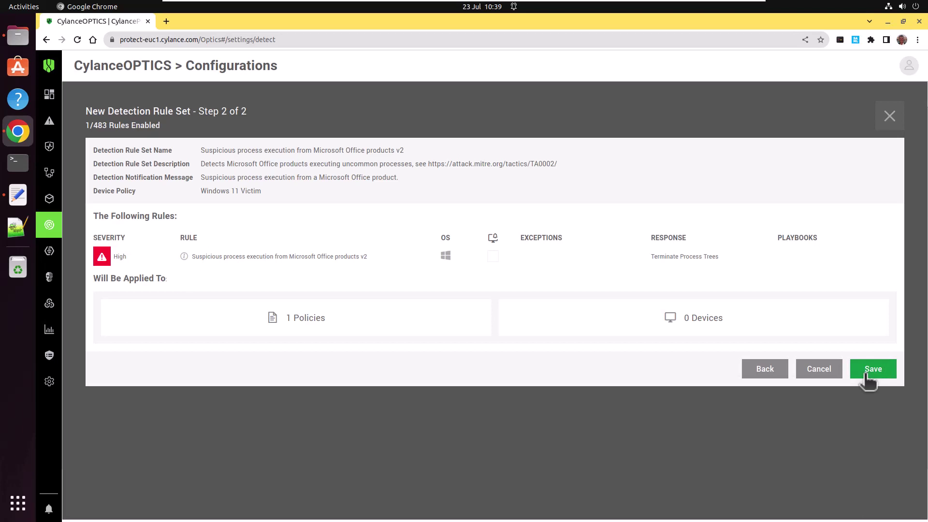
click(865, 373)
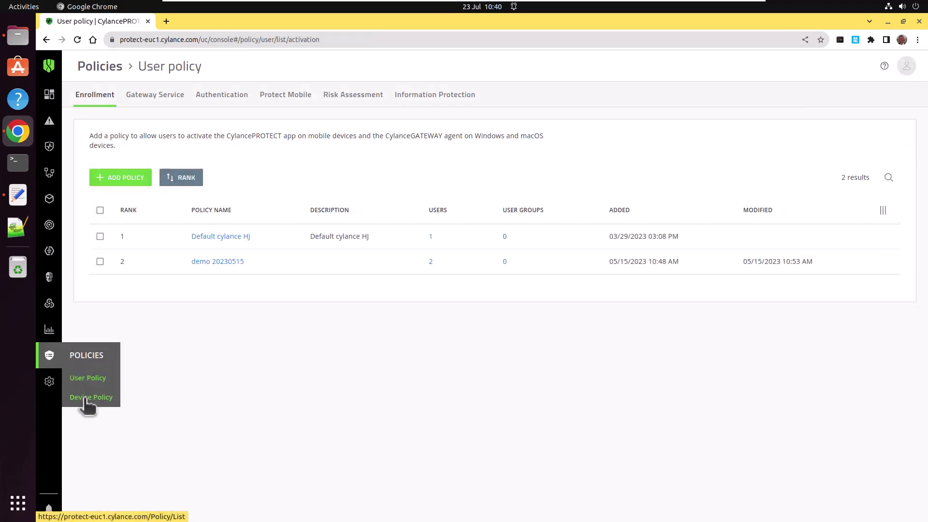
Step: Open the Windows 11 Victim device policy's CylanceOPTICS Settings to check its detection set
click(86, 400)
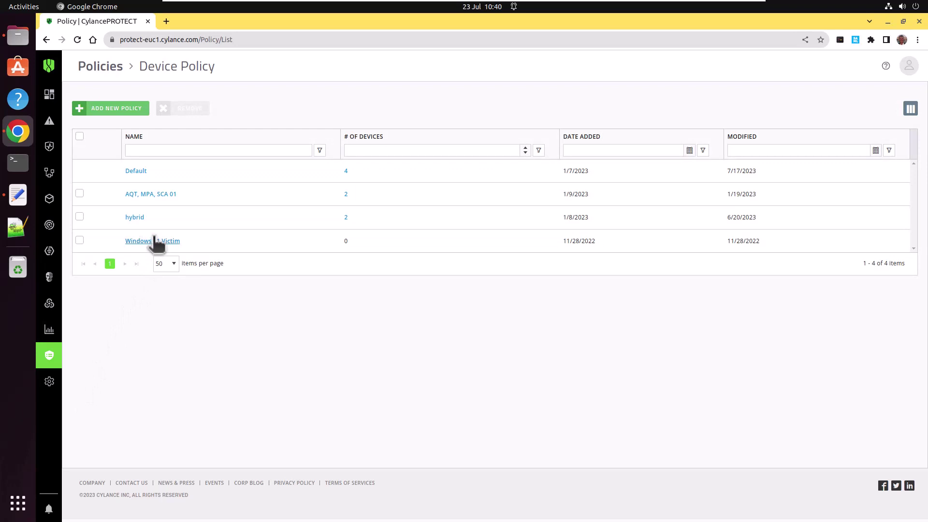
click(155, 241)
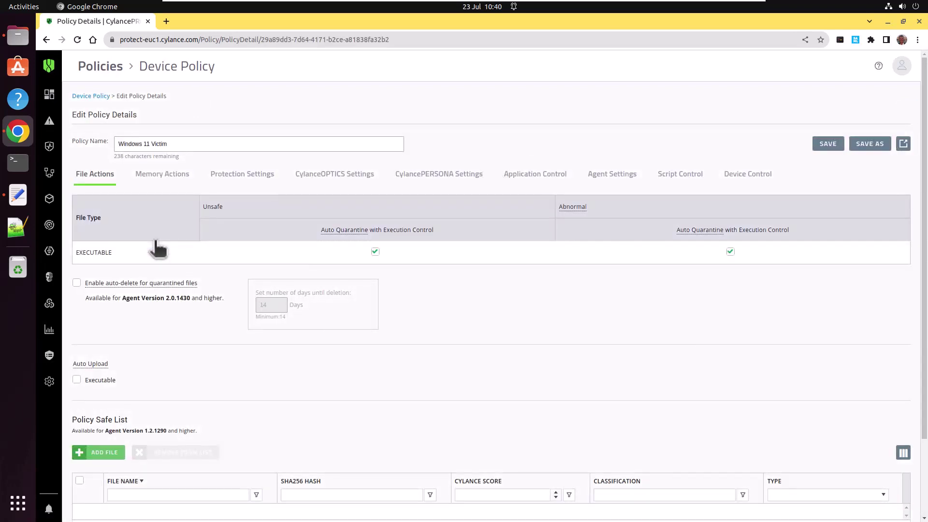
click(316, 177)
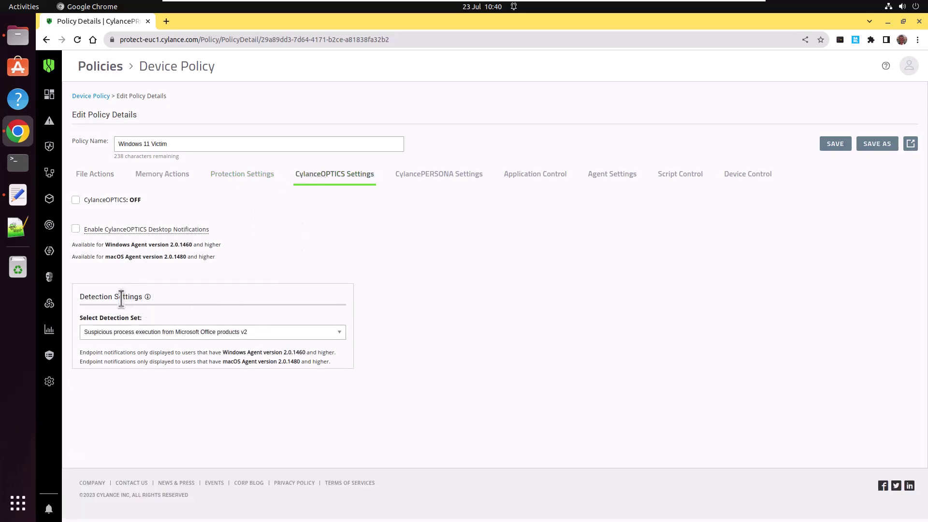
mouse_move(147, 296)
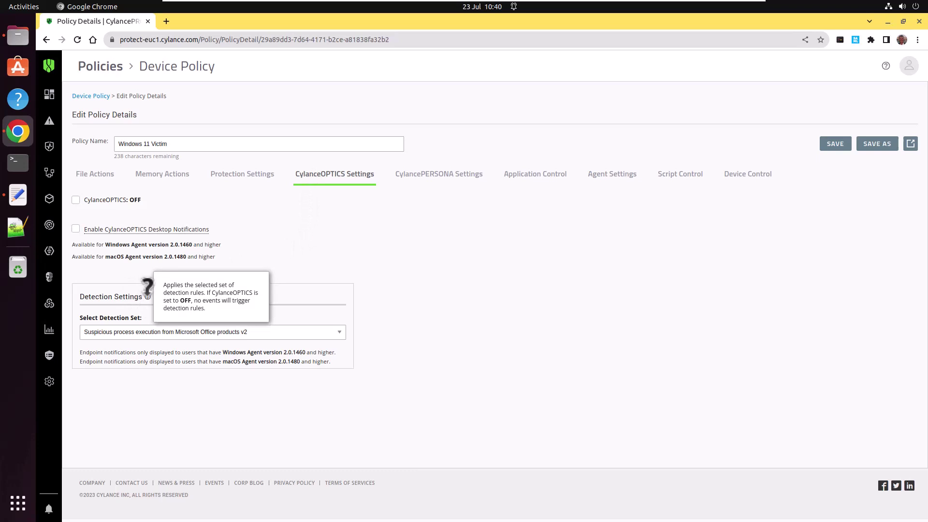